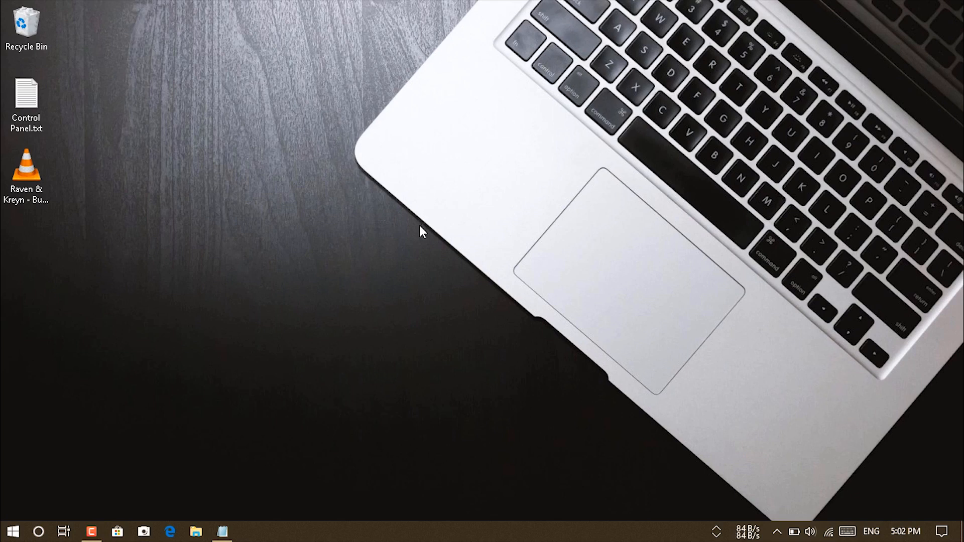
right_click(268, 198)
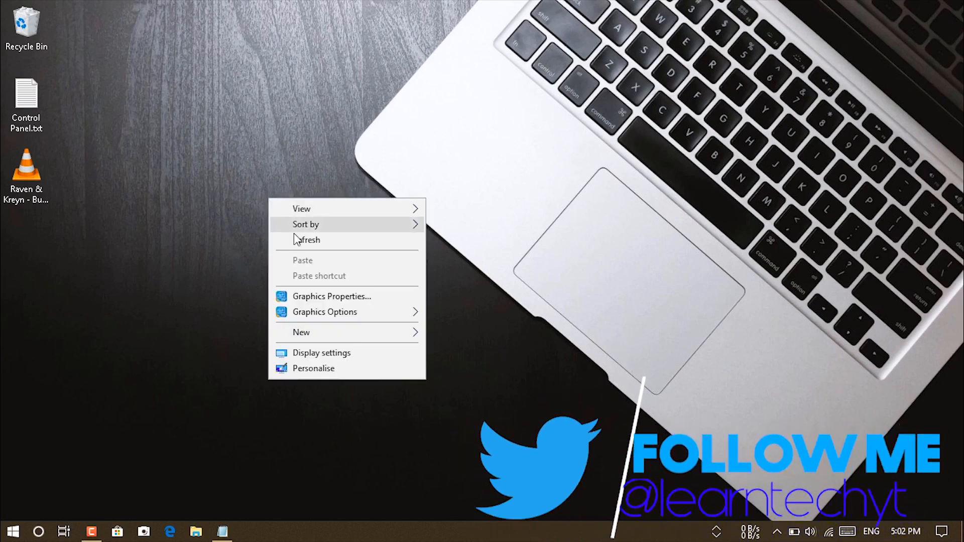
click(300, 240)
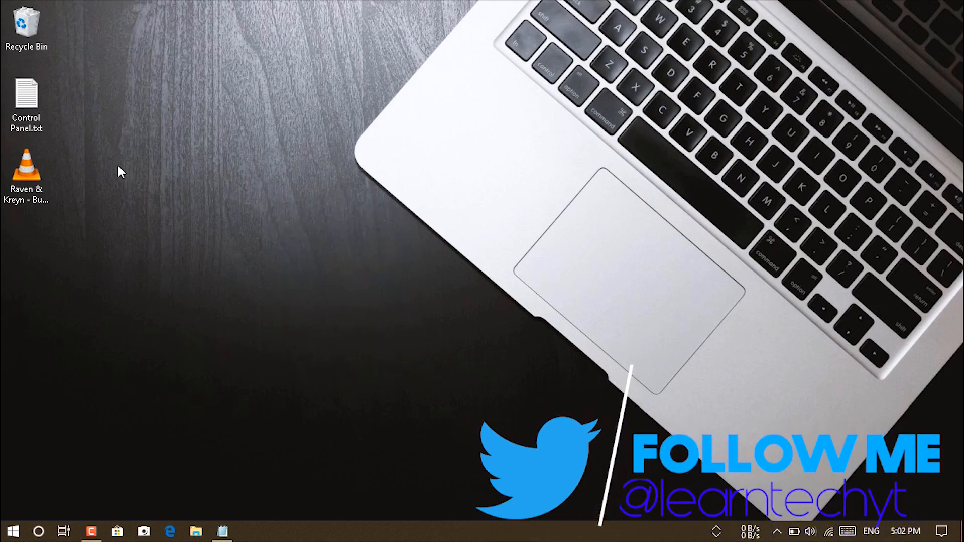
Step: Examine the Start button's quick-link list, especially the group containing Task Manager, File Explorer, Search and Run
right_click(4, 535)
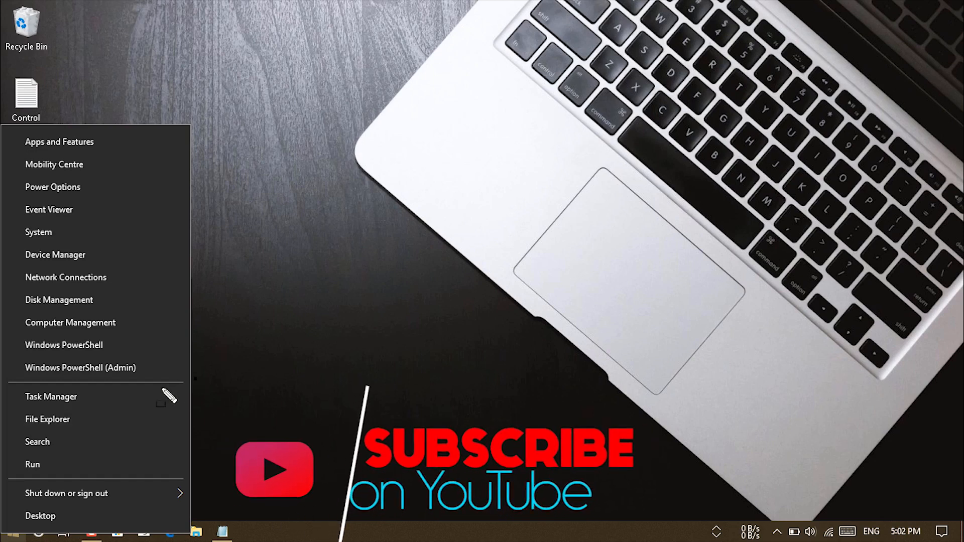
drag(163, 390, 14, 487)
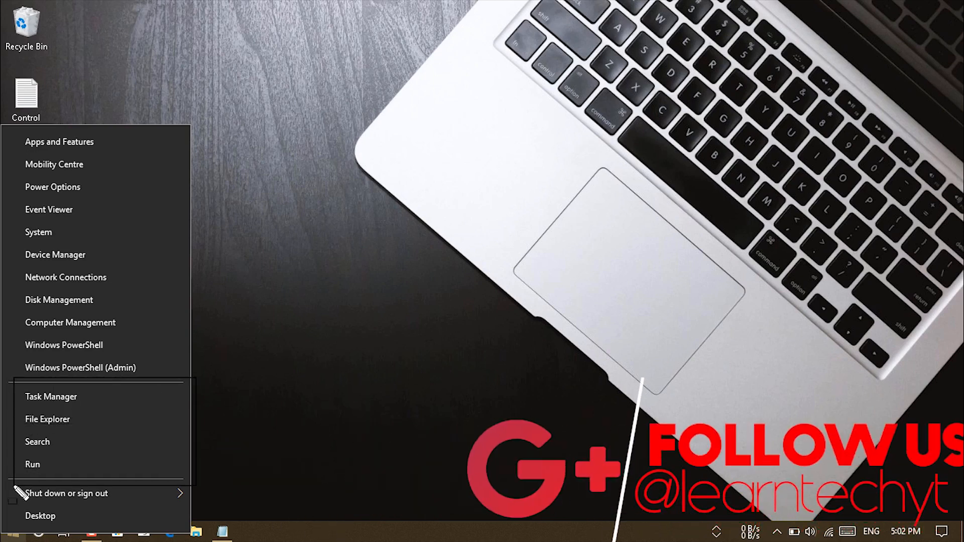
key(Escape)
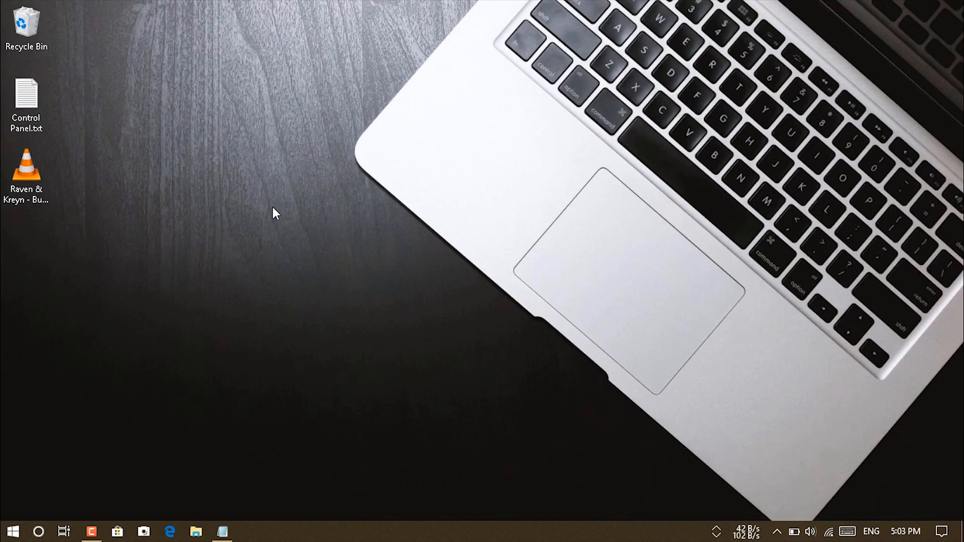
Step: Start creating a new shortcut on the desktop and move its wizard window clear of the new icon
right_click(247, 157)
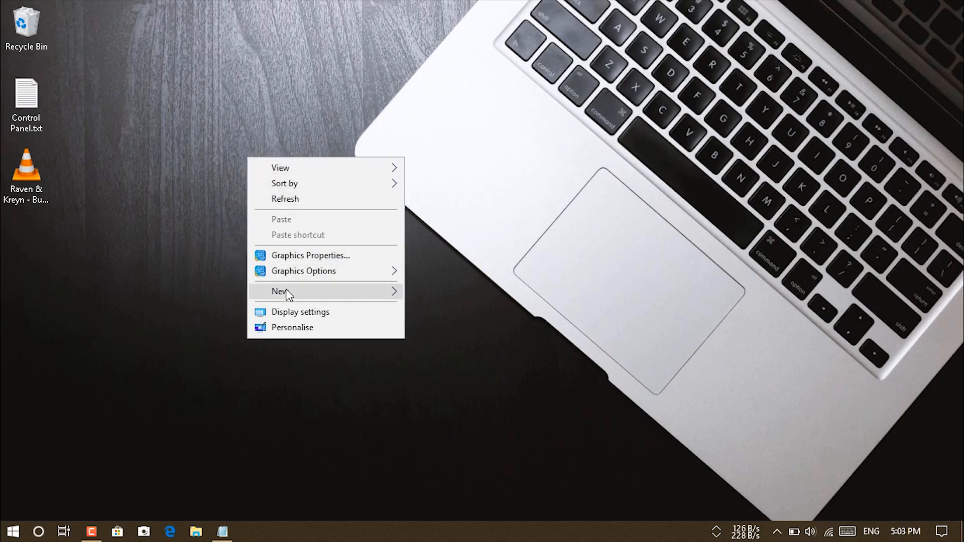
mouse_move(287, 295)
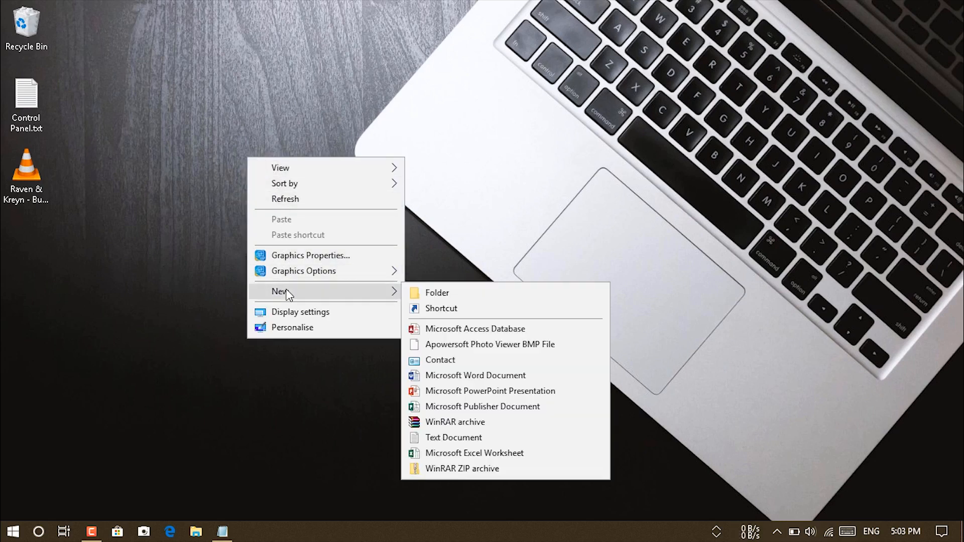
click(453, 308)
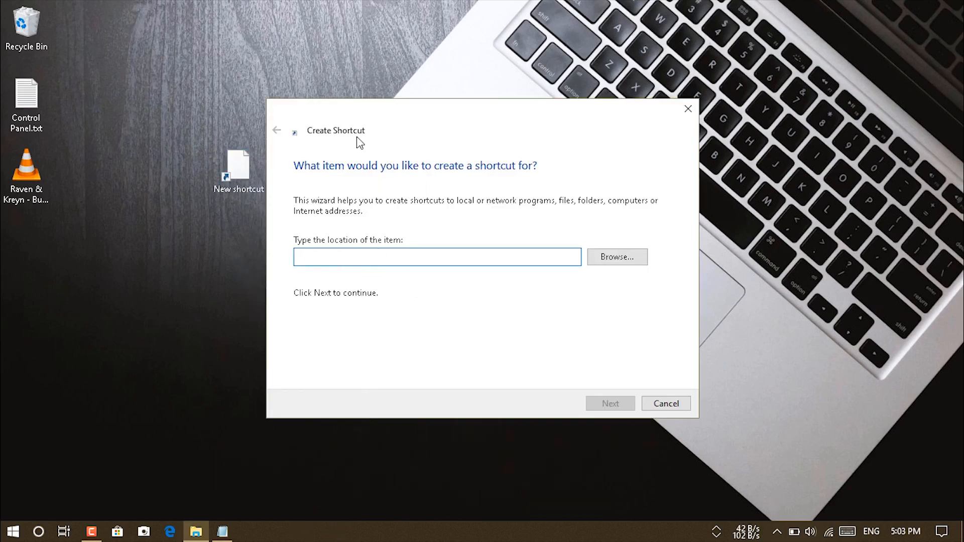
drag(372, 118, 325, 108)
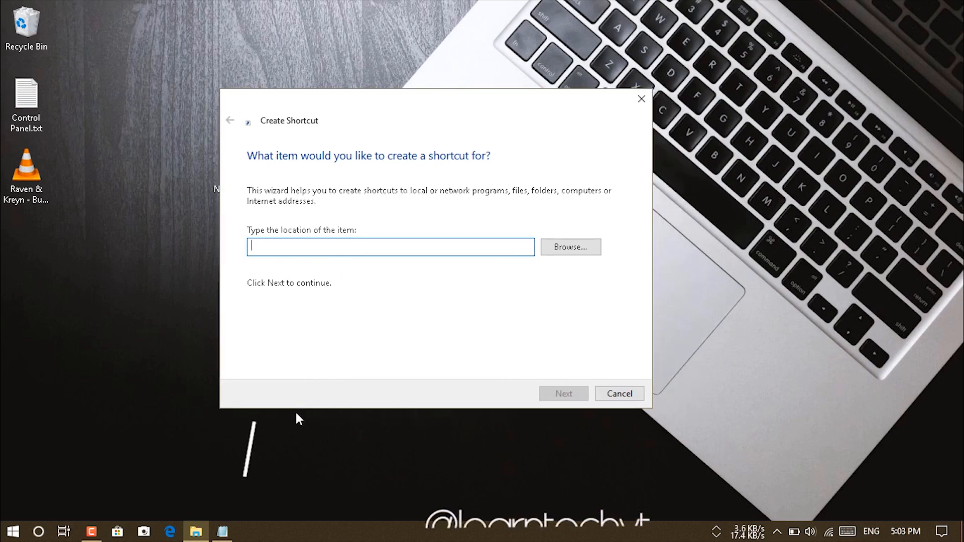
Step: Copy %windir%\system32\control.exe from the Control Panel.txt note and paste it as the new shortcut's item location
click(222, 531)
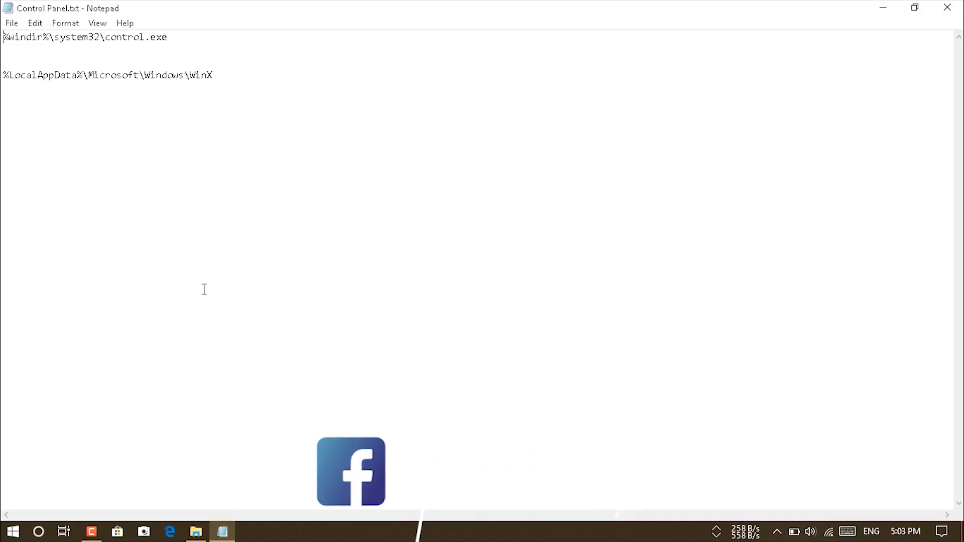
click(915, 7)
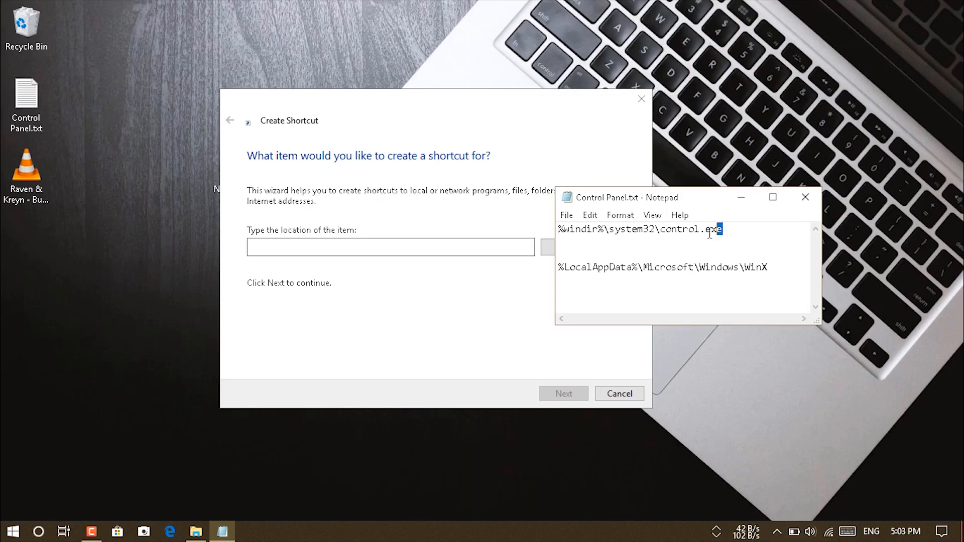
drag(709, 234, 564, 233)
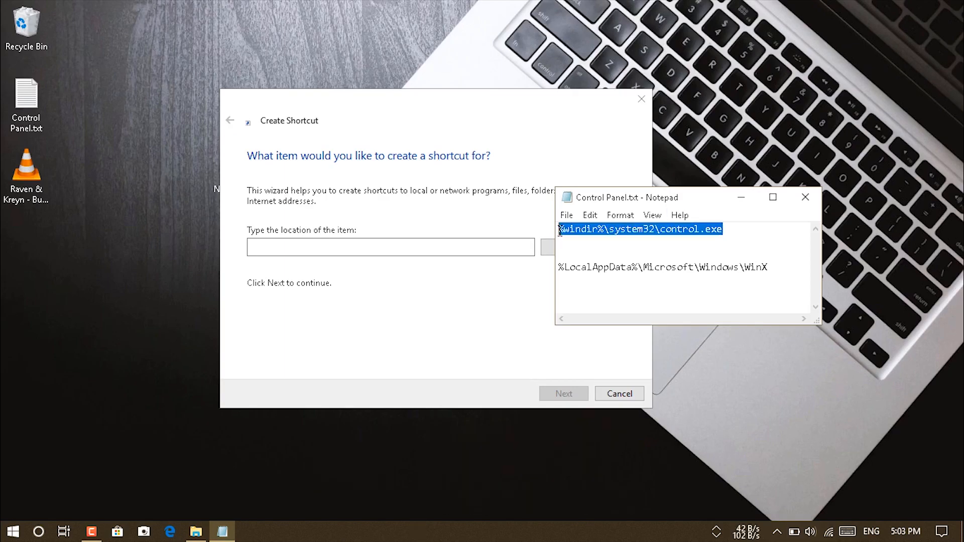
right_click(581, 226)
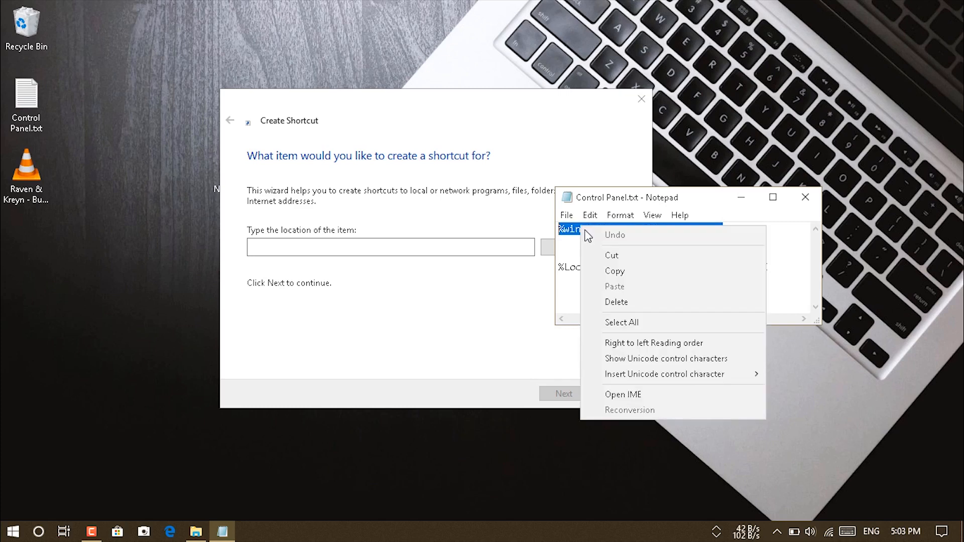
click(601, 269)
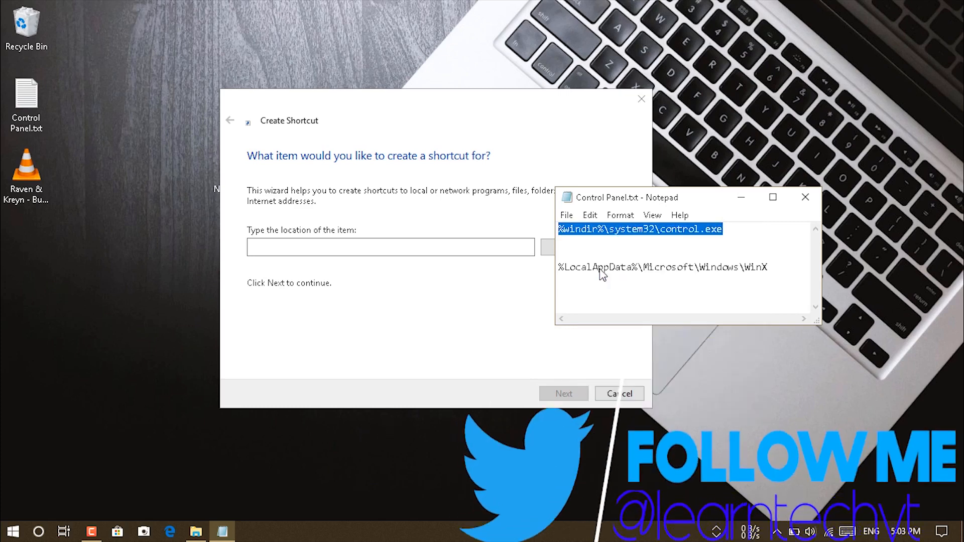
click(452, 248)
right_click(451, 251)
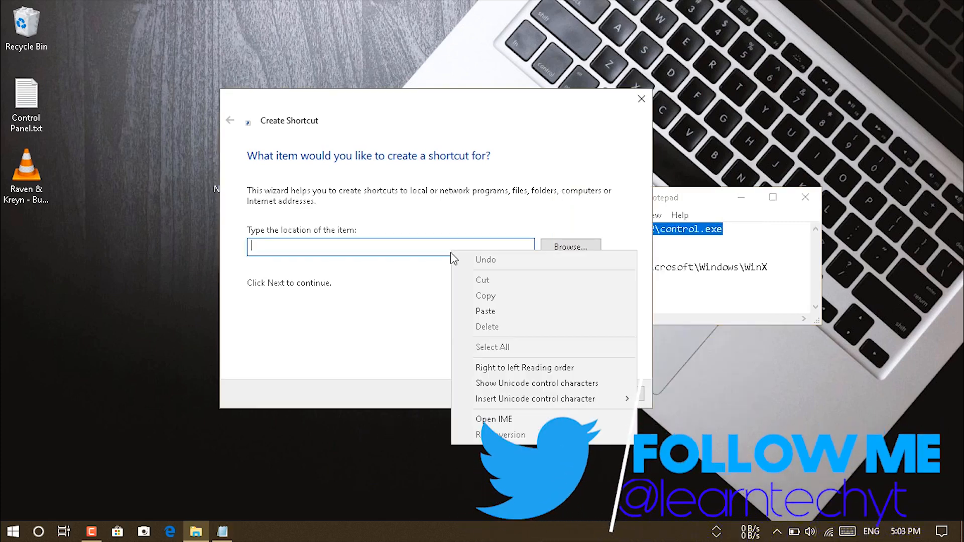
click(485, 311)
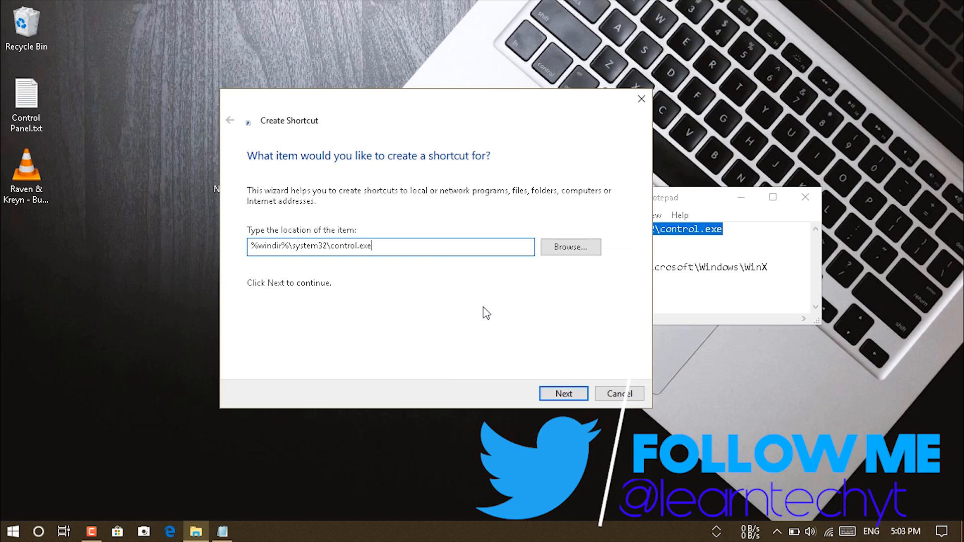
Step: Name the new shortcut "Control Panel" and finish creating it
click(562, 394)
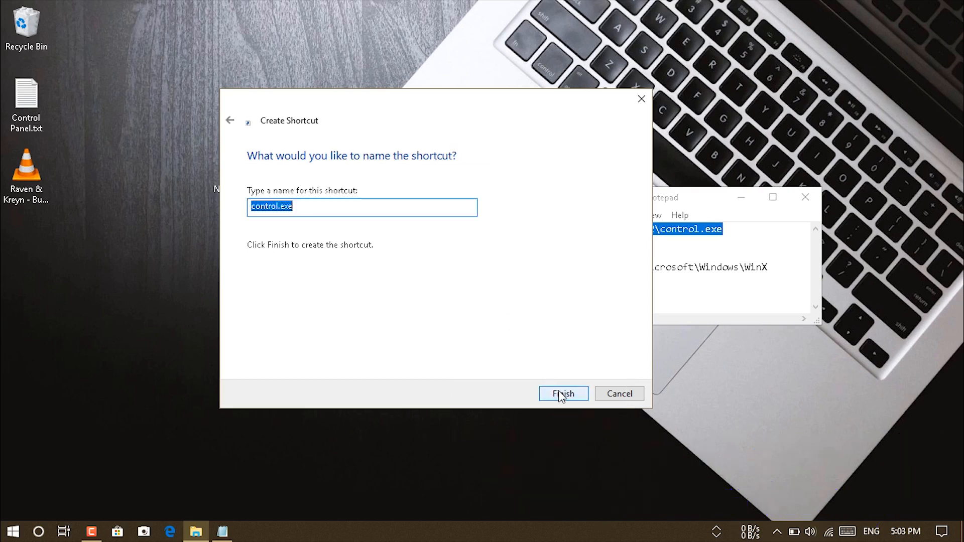
click(306, 210)
drag(307, 210, 284, 207)
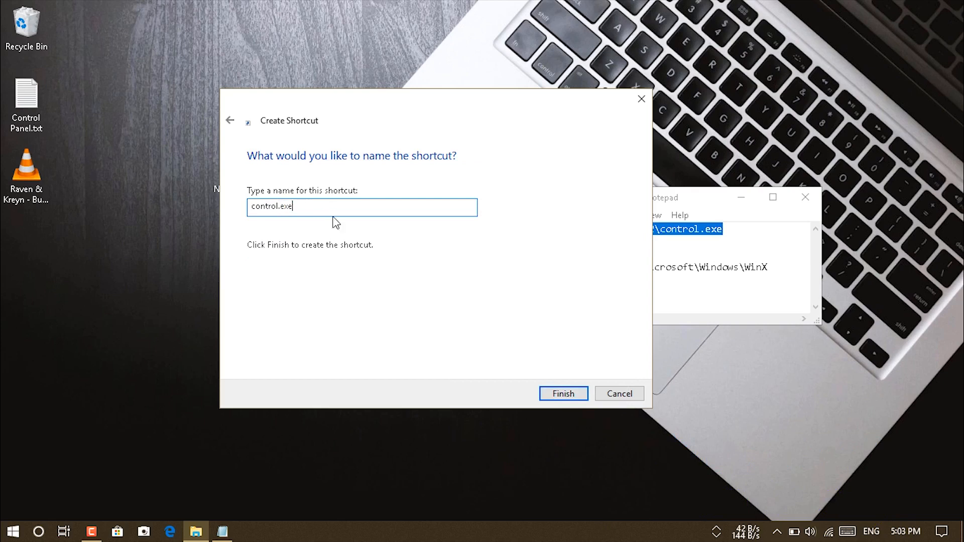
key(BackSpace)
key(BackSpace)
key(BackSpace)
key(BackSpace)
key(BackSpace)
key(BackSpace)
key(BackSpace)
key(BackSpace)
key(BackSpace)
key(BackSpace)
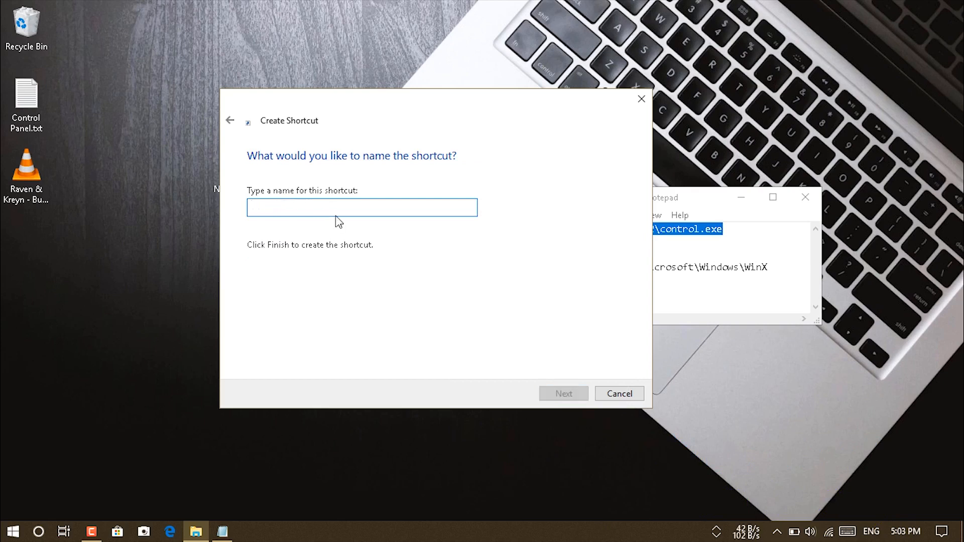
text(Control Panel)
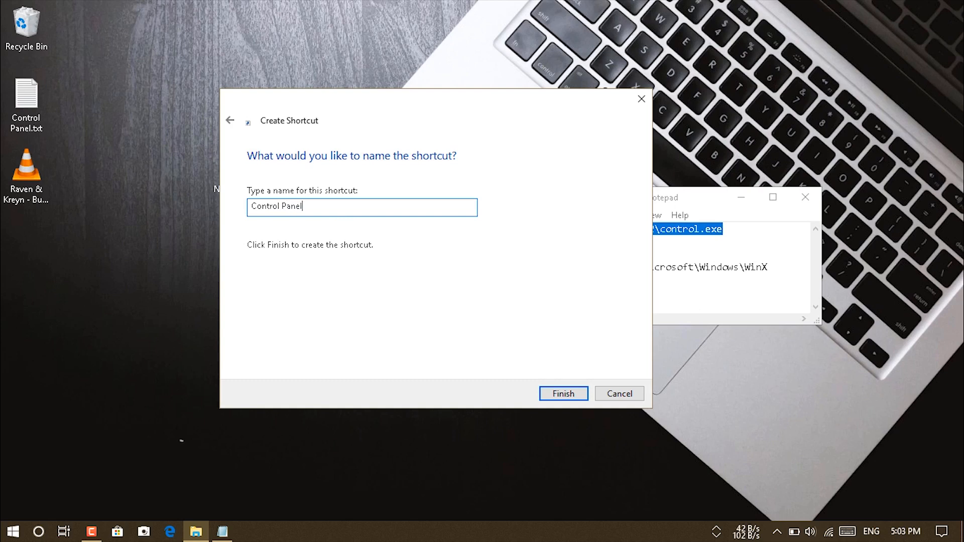
click(563, 395)
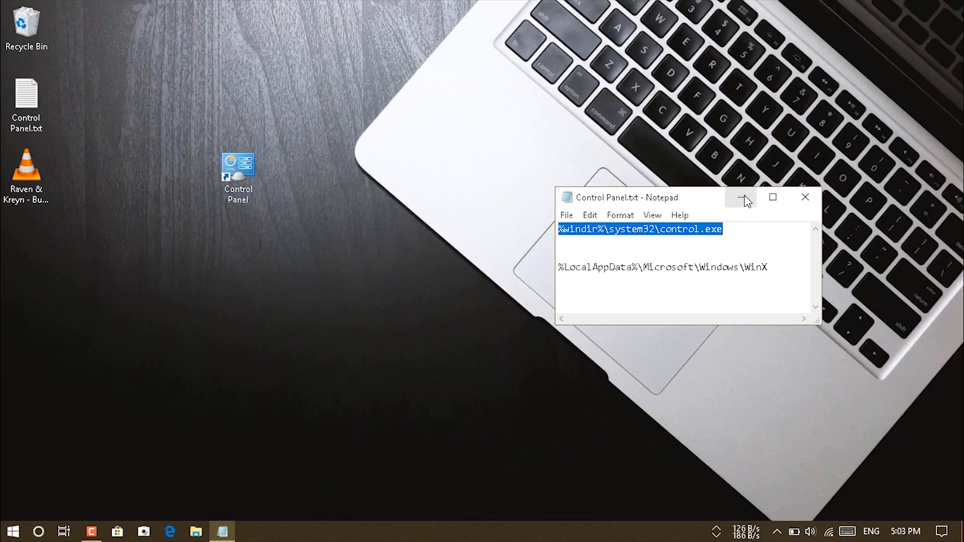
Step: Open a File Explorer window, then copy the path %LocalAppData%\Microsoft\Windows\WinX from the Control Panel.txt note
click(197, 535)
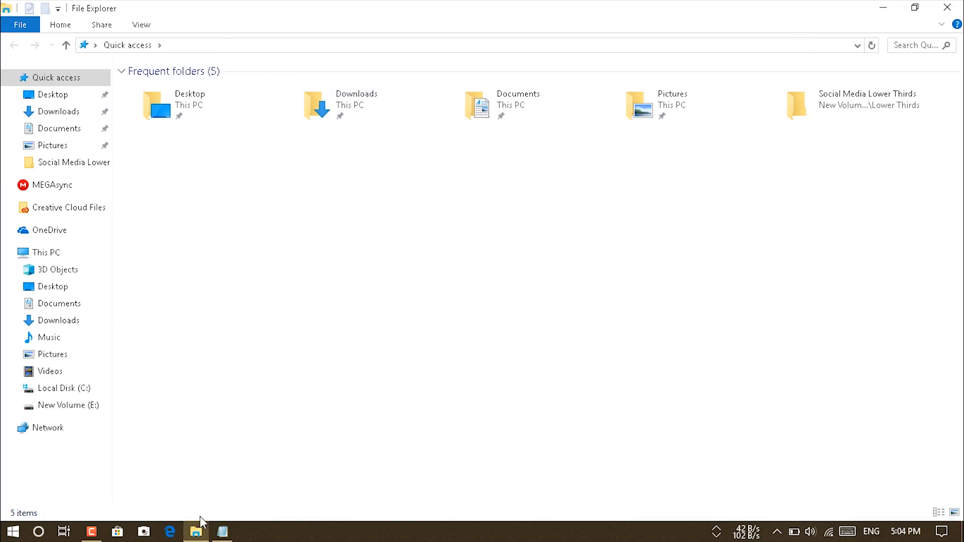
click(222, 531)
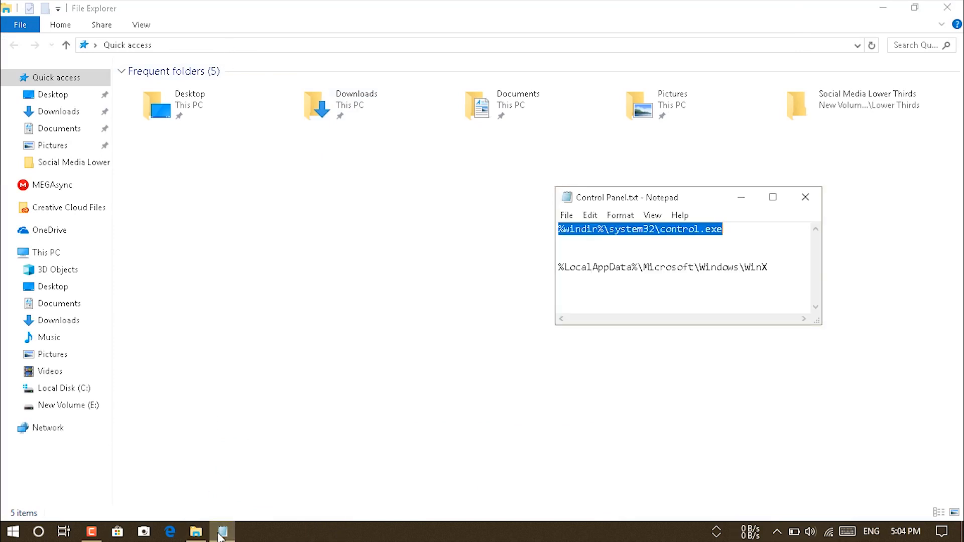
double_click(789, 268)
drag(754, 269, 587, 272)
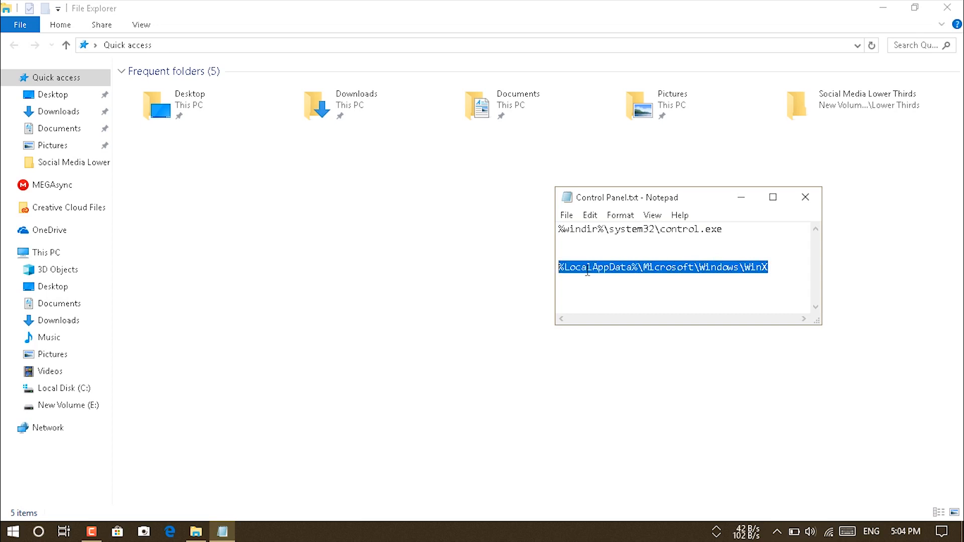
right_click(588, 271)
click(613, 316)
Step: Replace the File Explorer address with the copied path %LocalAppData%\Microsoft\Windows\WinX and go to that folder
click(252, 45)
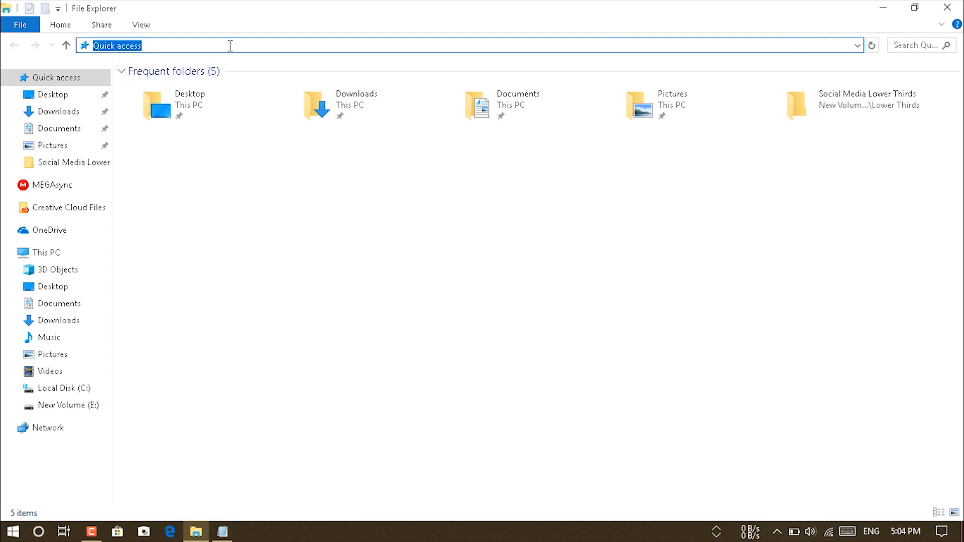
key(BackSpace)
right_click(211, 44)
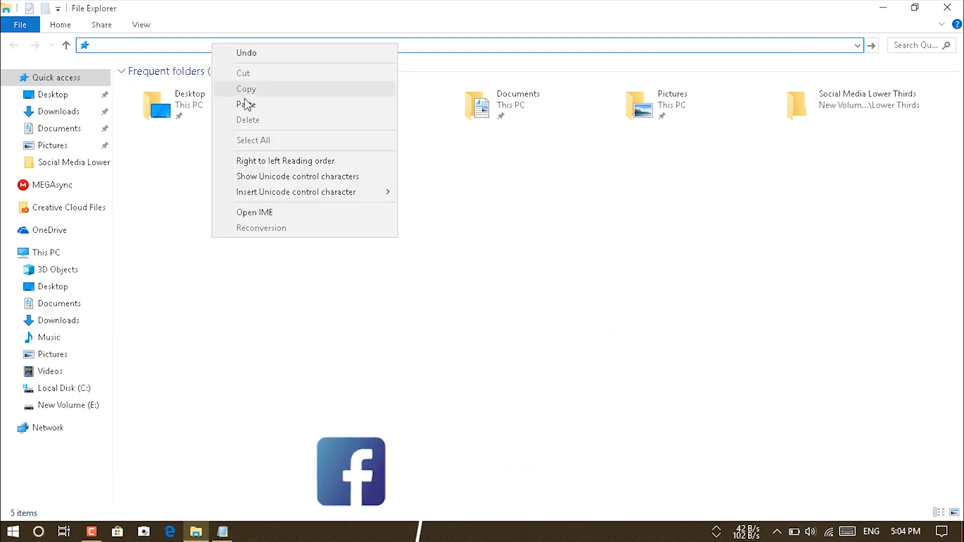
click(244, 101)
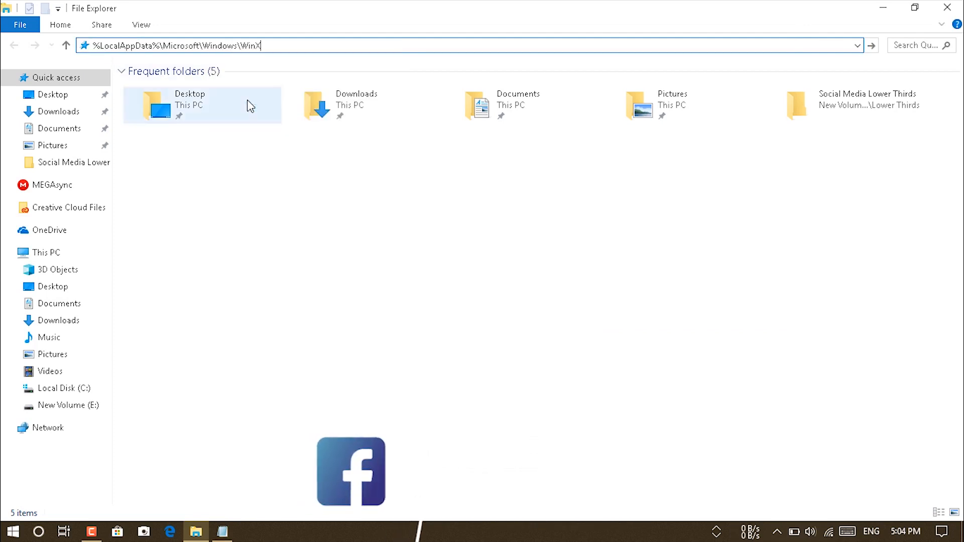
click(873, 46)
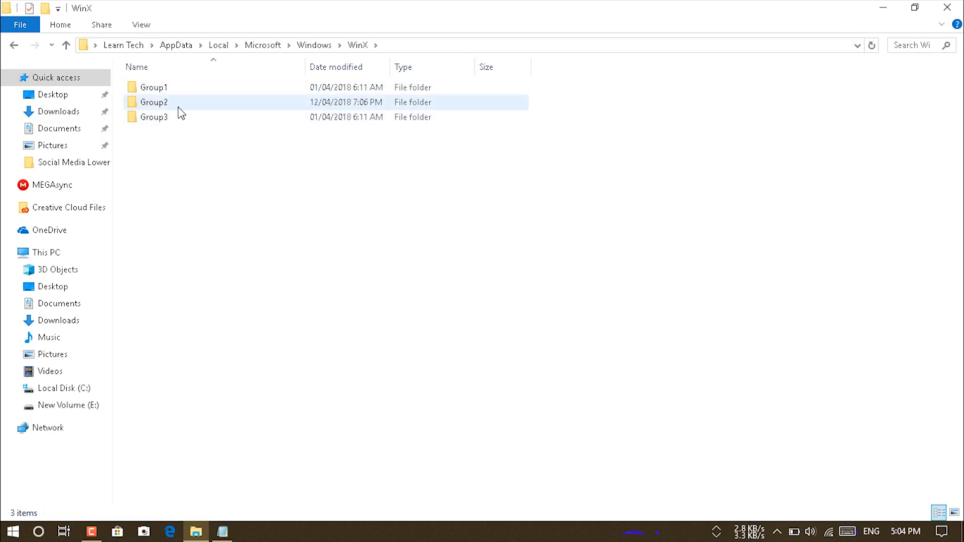
Step: Check the item groups in the Start button's quick-link list and open the Group2 folder inside WinX
right_click(7, 530)
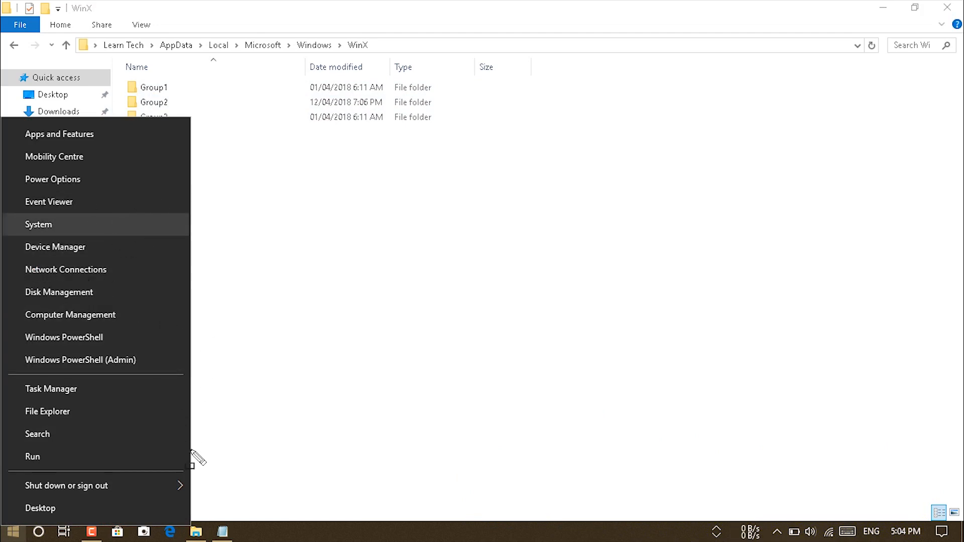
click(380, 345)
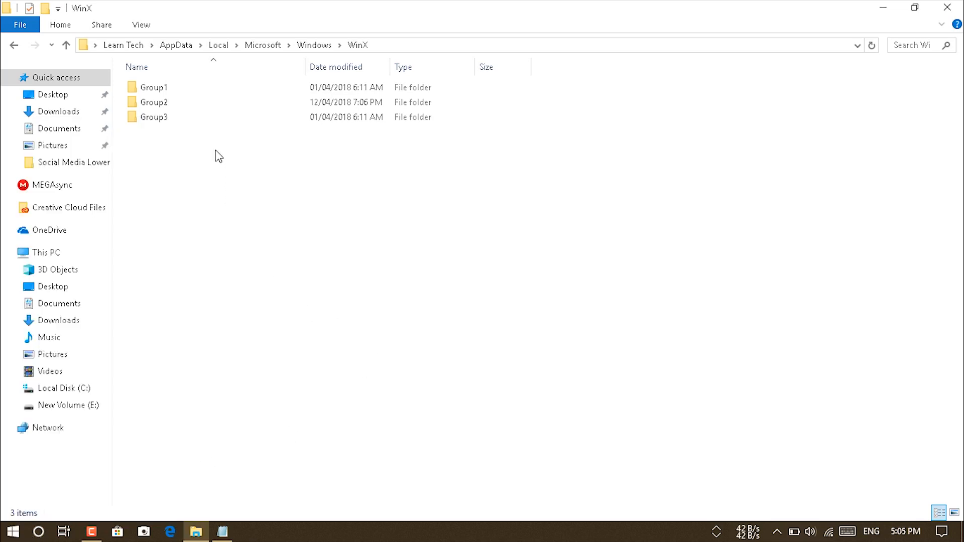
right_click(12, 531)
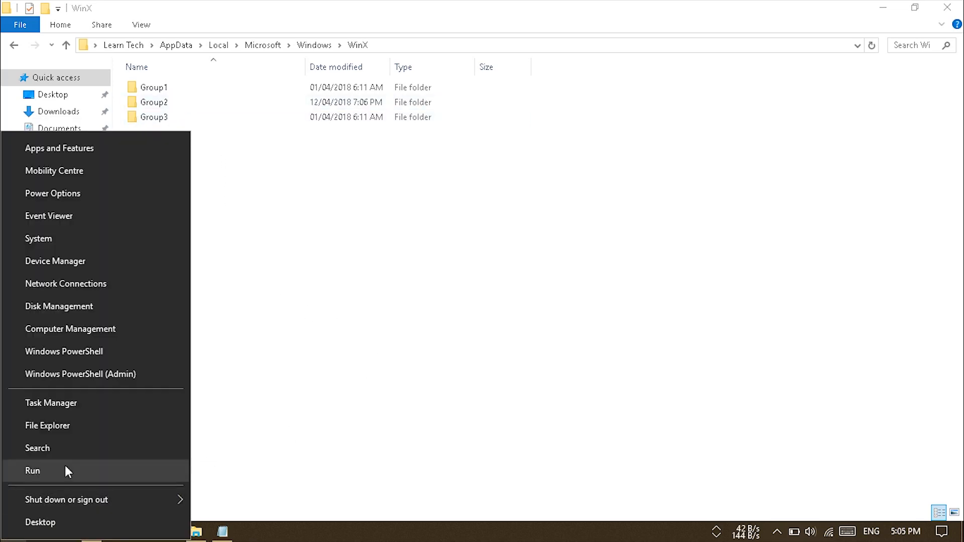
click(323, 409)
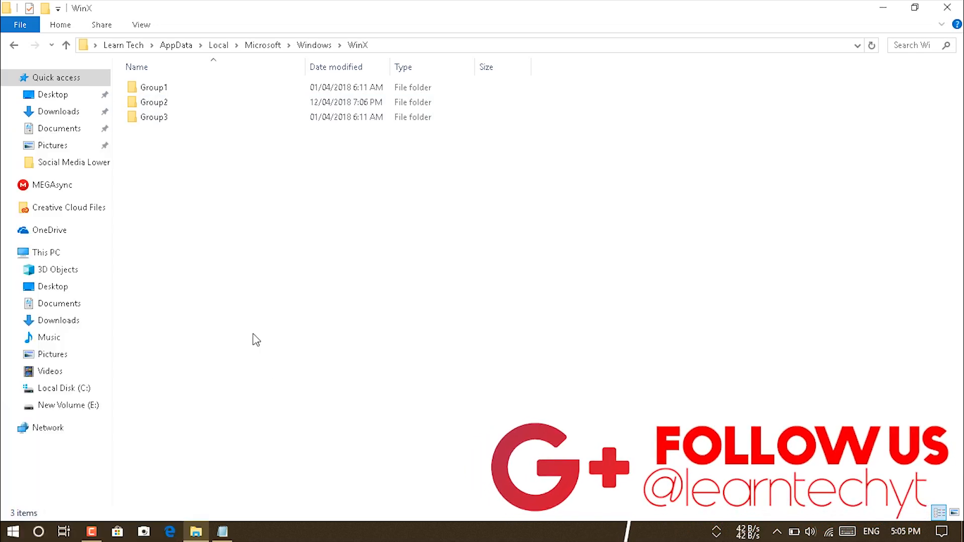
double_click(181, 106)
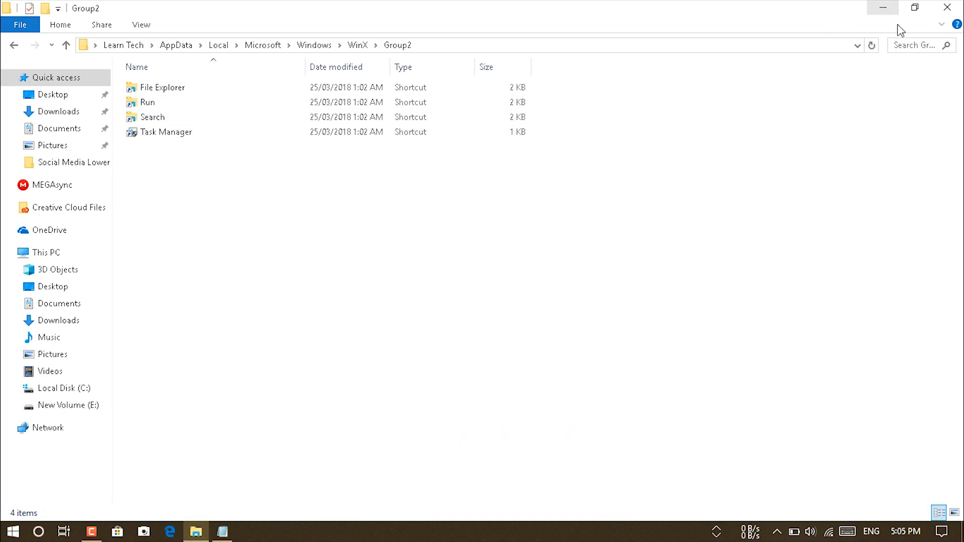
Step: Move the Control Panel shortcut from the desktop into the WinX Group2 folder by cutting and pasting it
click(887, 3)
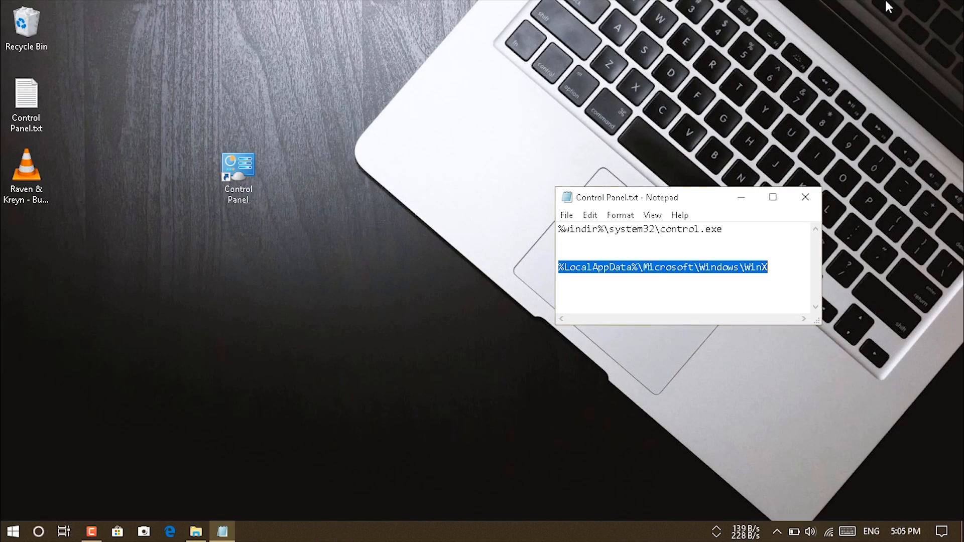
click(234, 168)
right_click(234, 168)
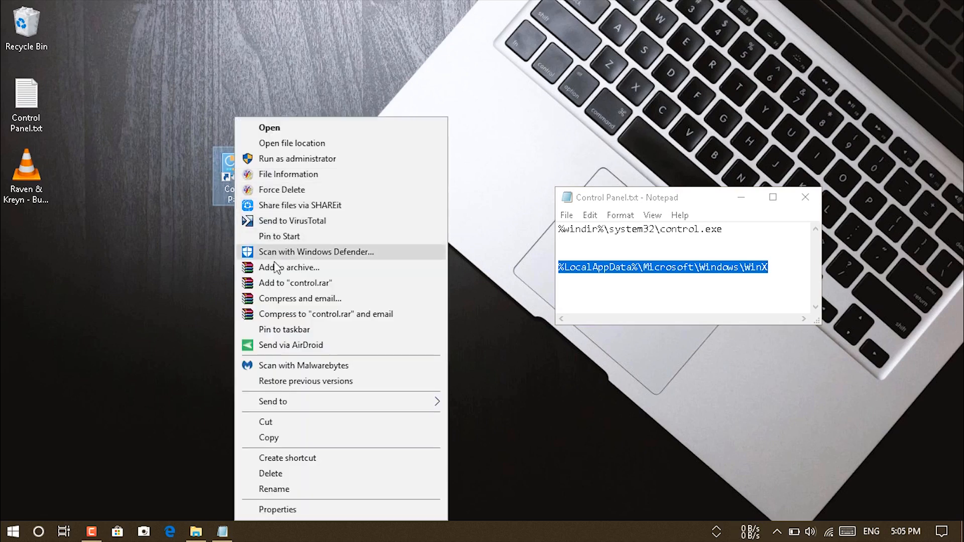
click(322, 438)
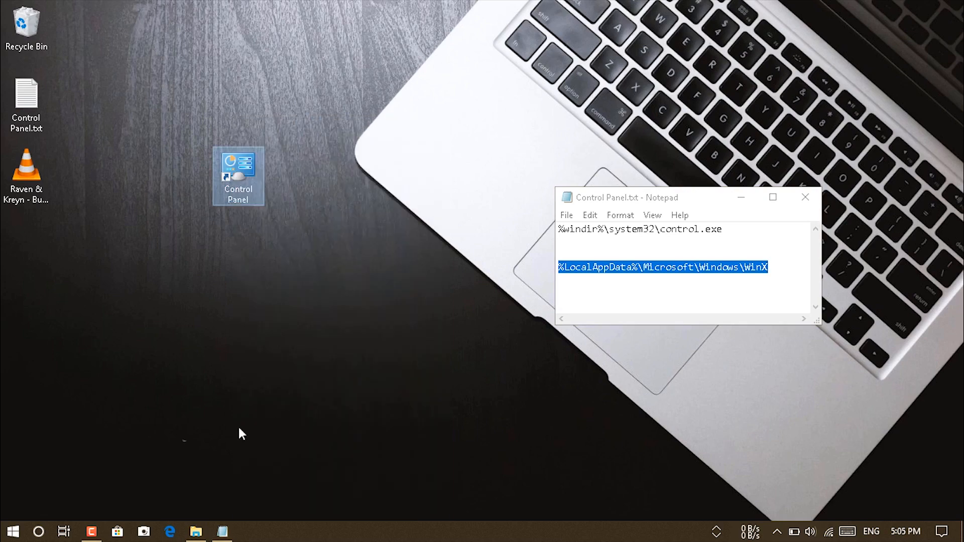
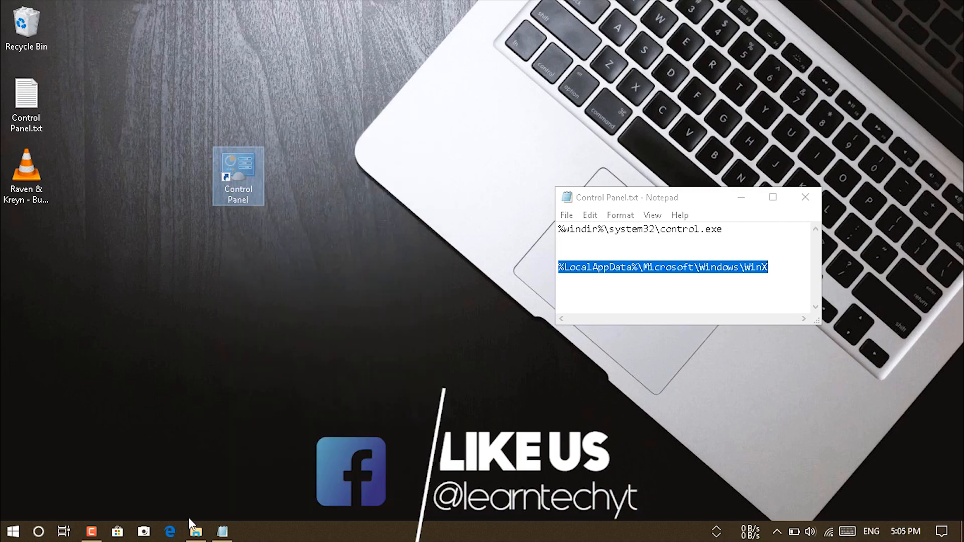
click(195, 533)
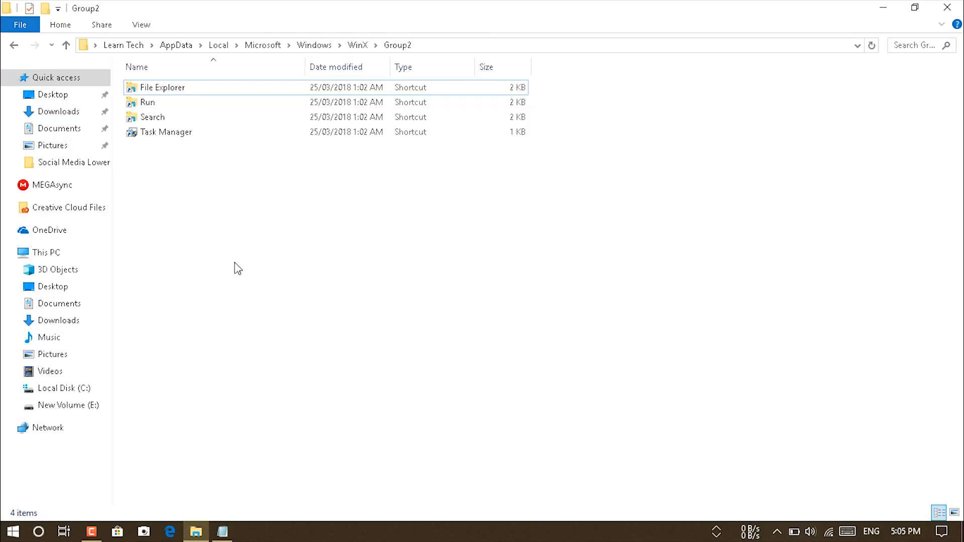
right_click(276, 206)
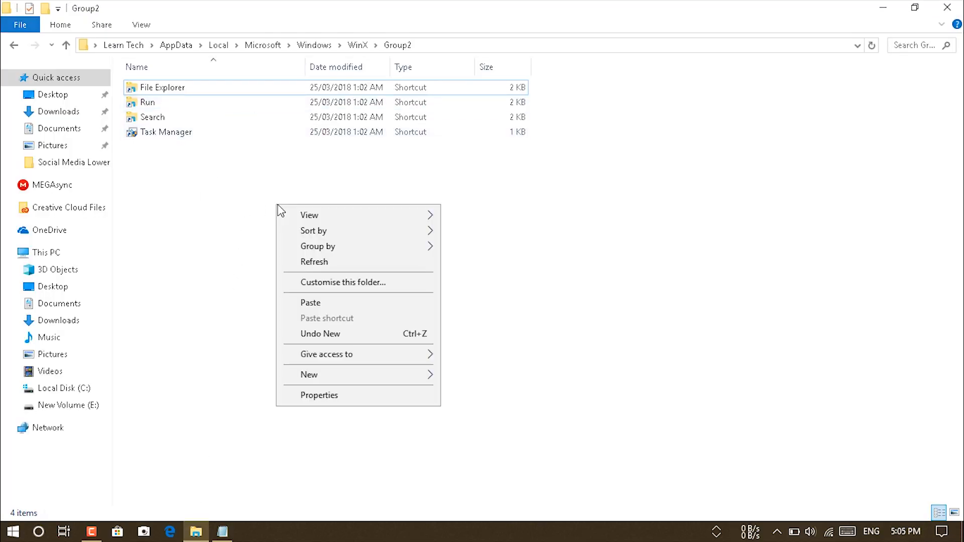
click(309, 303)
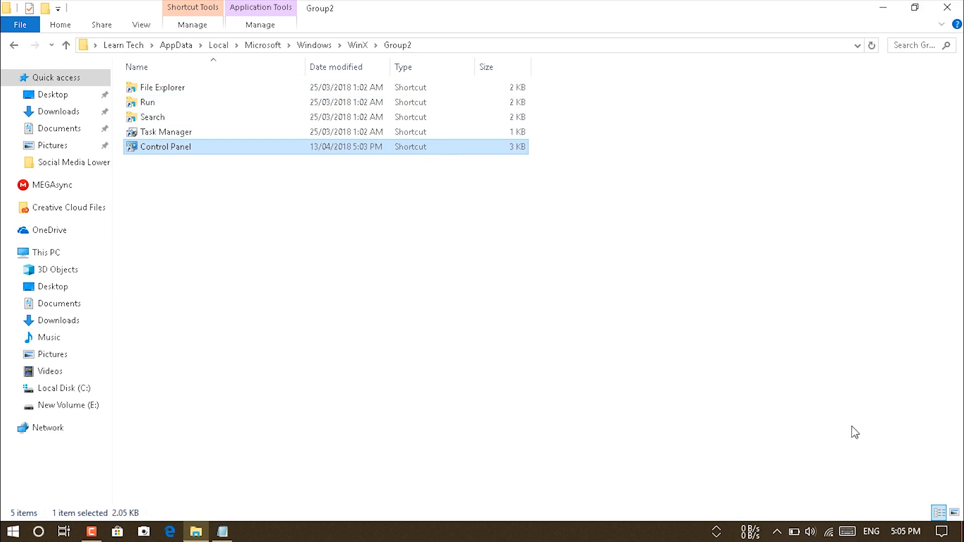
Step: Minimize the open windows, refresh the desktop and check the Start button's quick-link list for a Control Panel entry
click(883, 7)
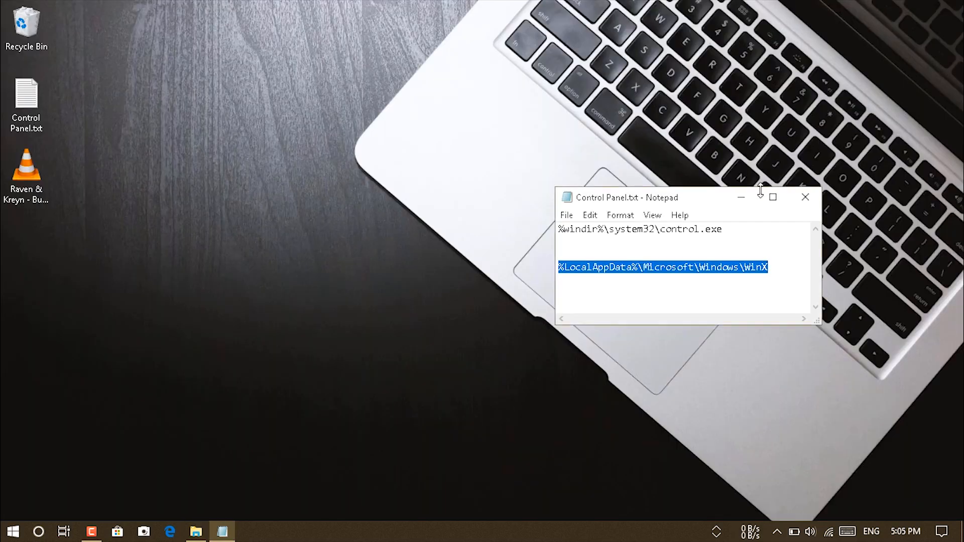
click(741, 197)
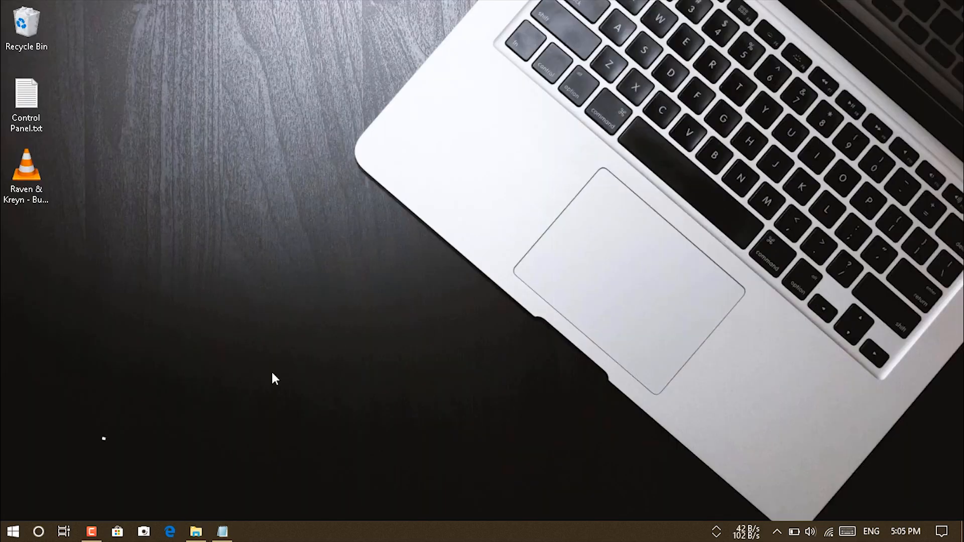
right_click(8, 538)
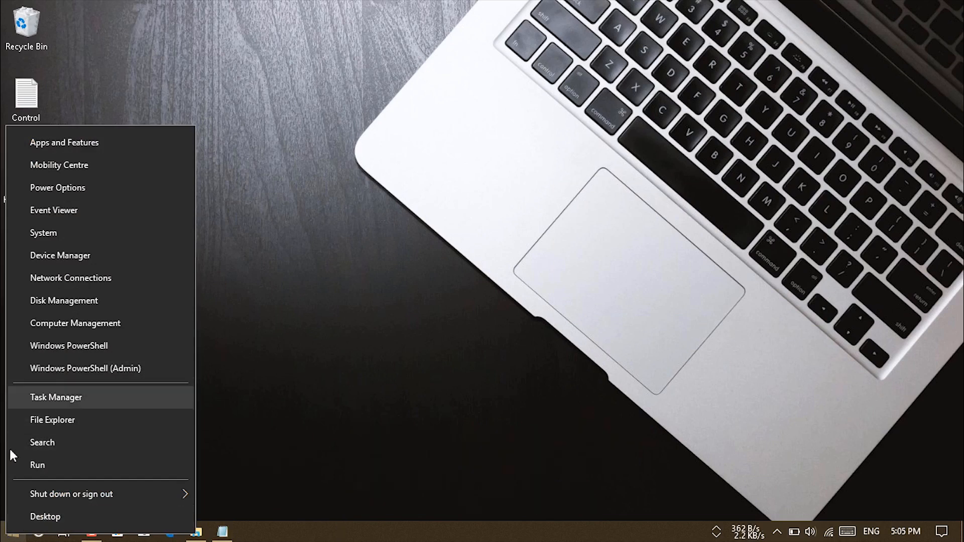
click(330, 372)
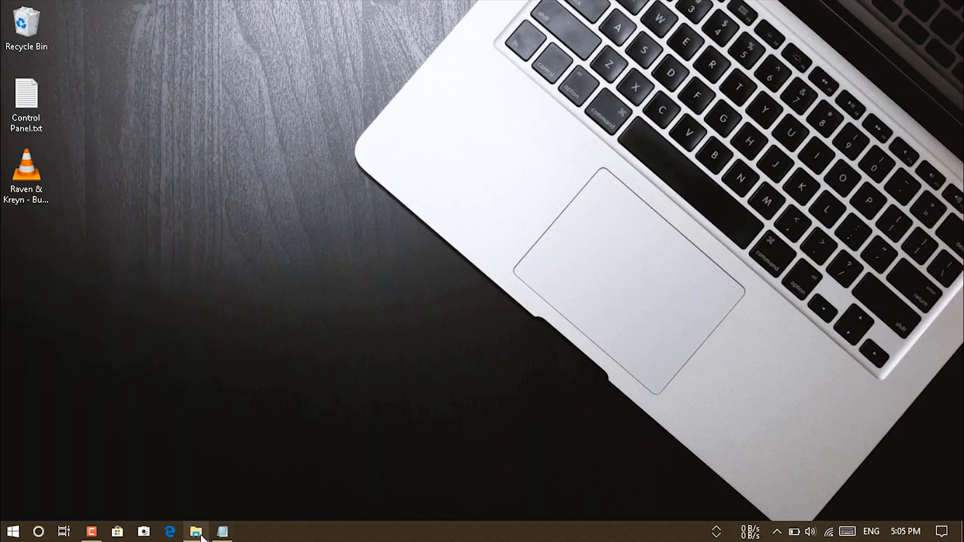
right_click(276, 241)
click(314, 284)
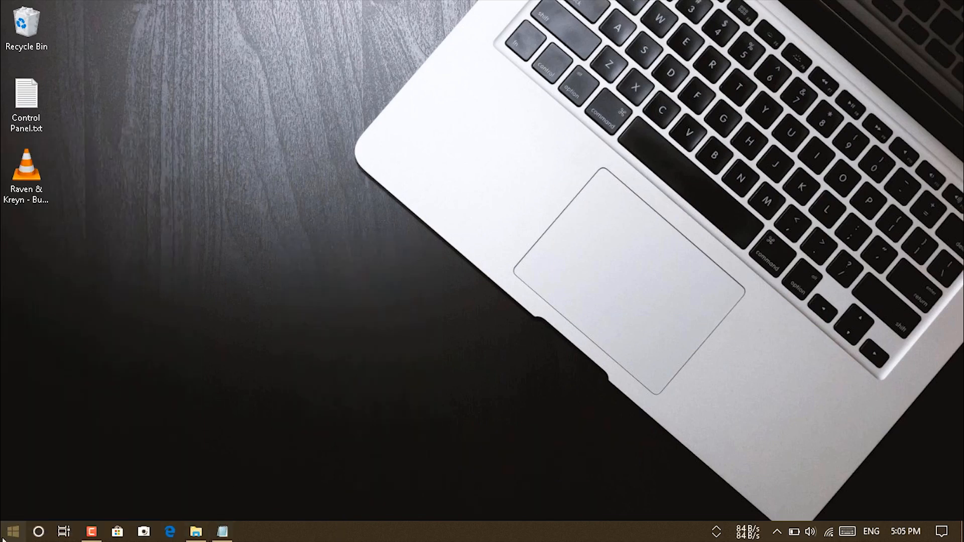
click(4, 539)
right_click(42, 539)
right_click(16, 539)
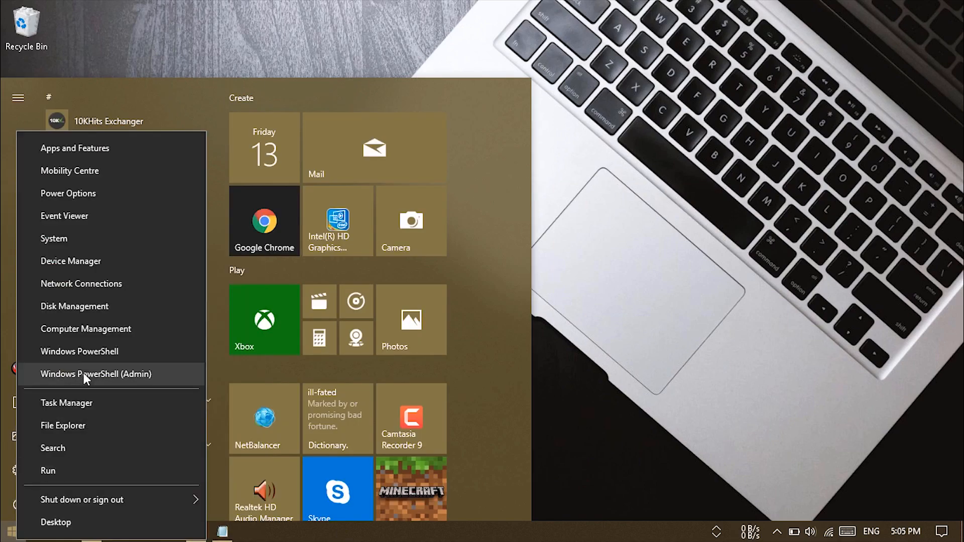
click(560, 342)
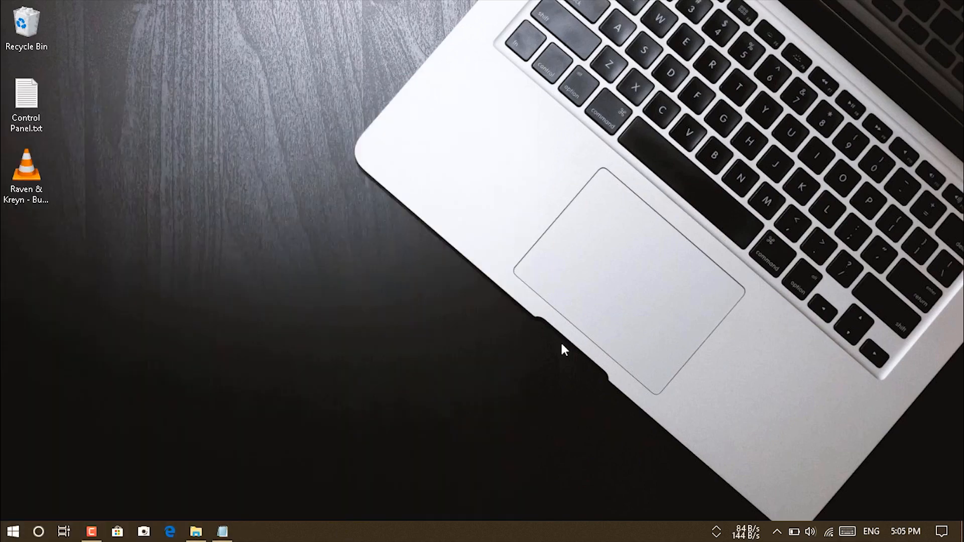
Step: Compare the shortcuts in the Group2 folder with the entries in the Start button's quick-link list
click(194, 533)
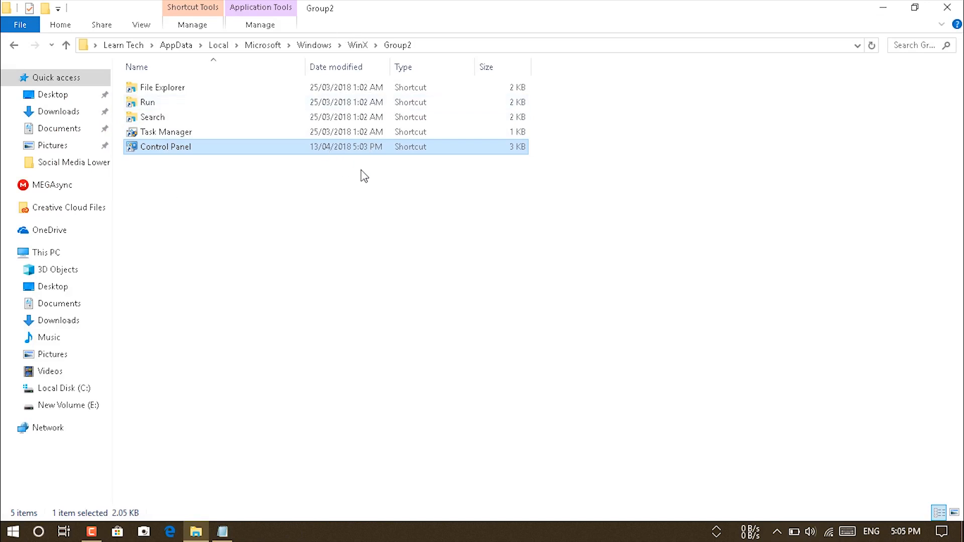
click(366, 198)
drag(367, 194, 261, 95)
click(277, 175)
right_click(13, 533)
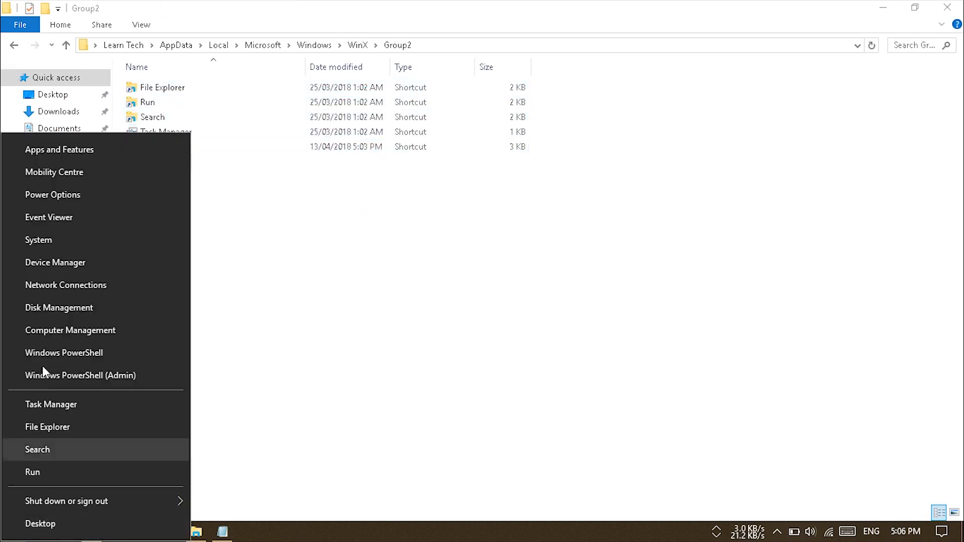
click(387, 366)
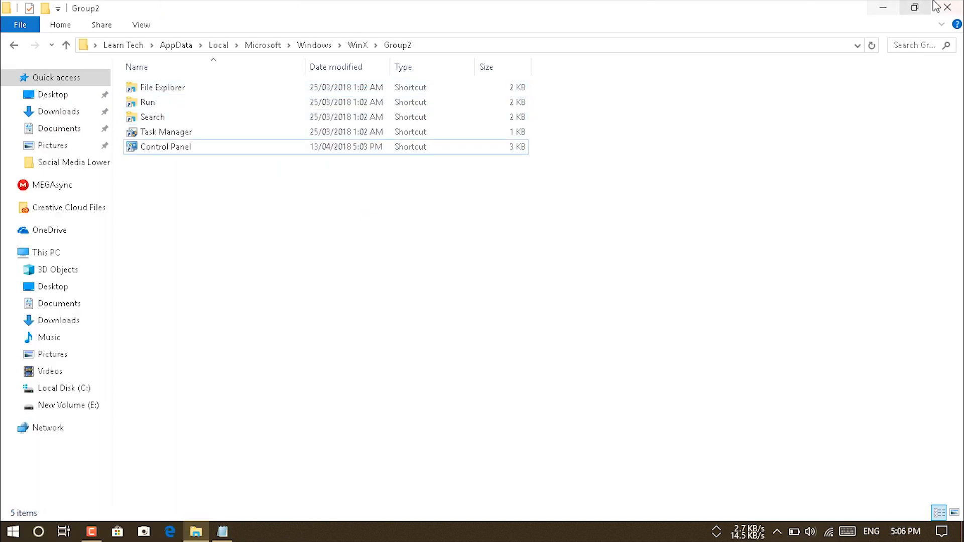
Step: Minimize the Group2 window and open the computer's power options to restart it
click(883, 7)
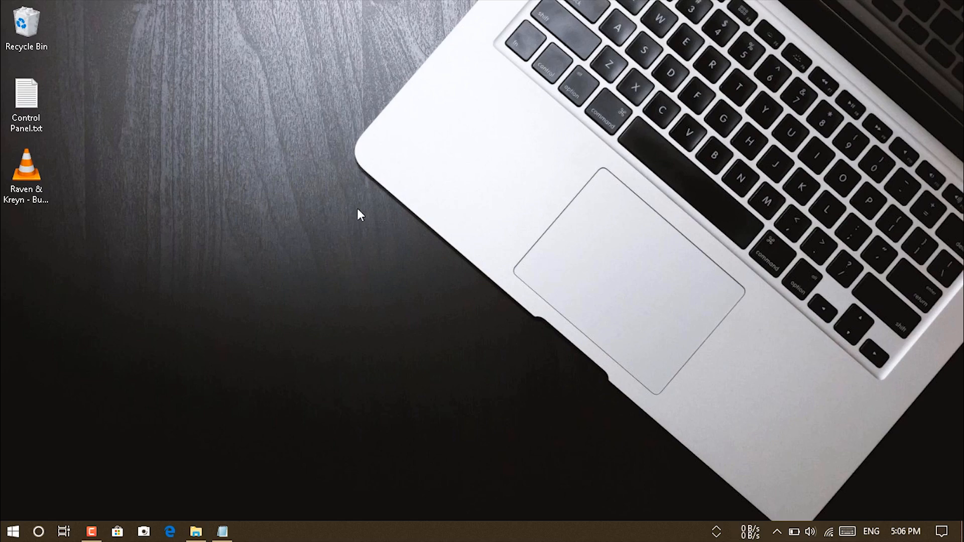
click(5, 535)
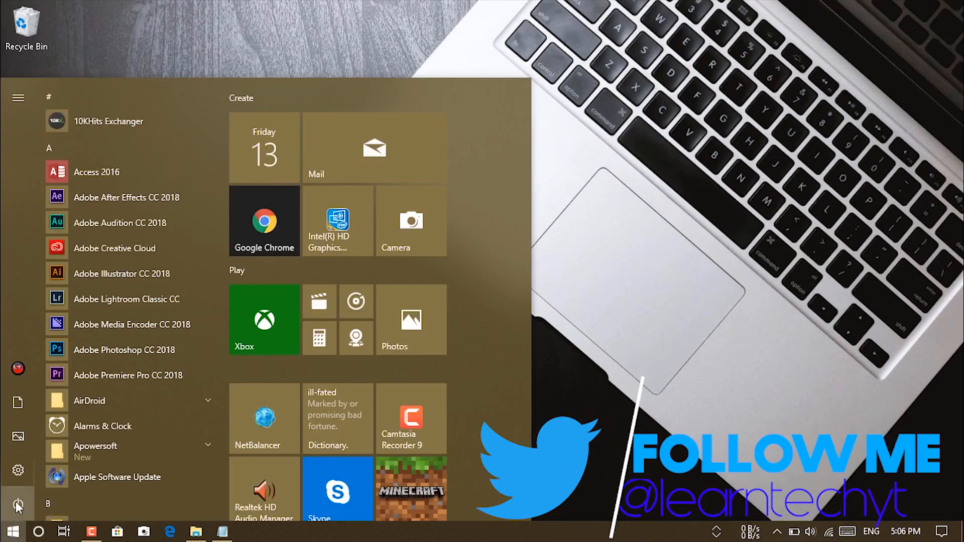
click(17, 505)
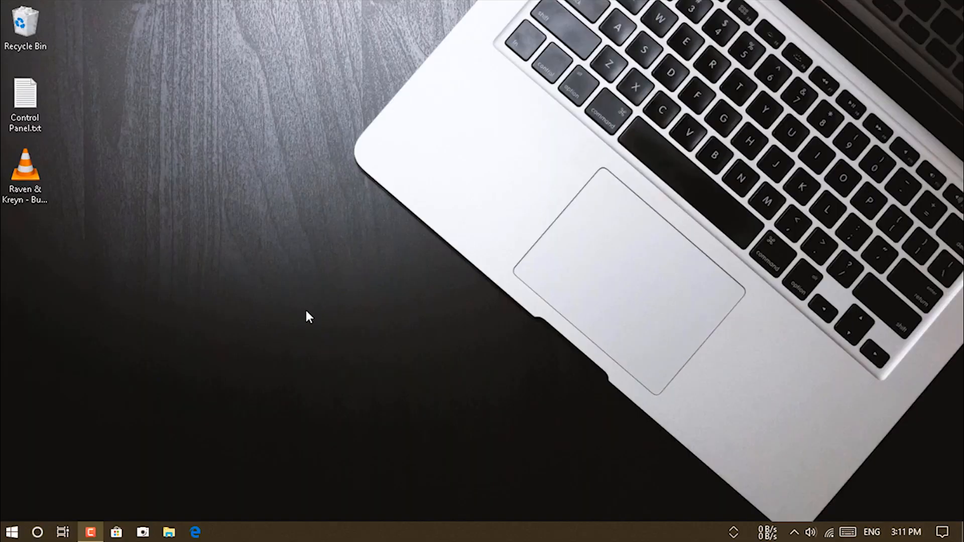
Step: Test the Control Panel entry in the Start button's quick-link list, close the opened window and review the list again
right_click(9, 537)
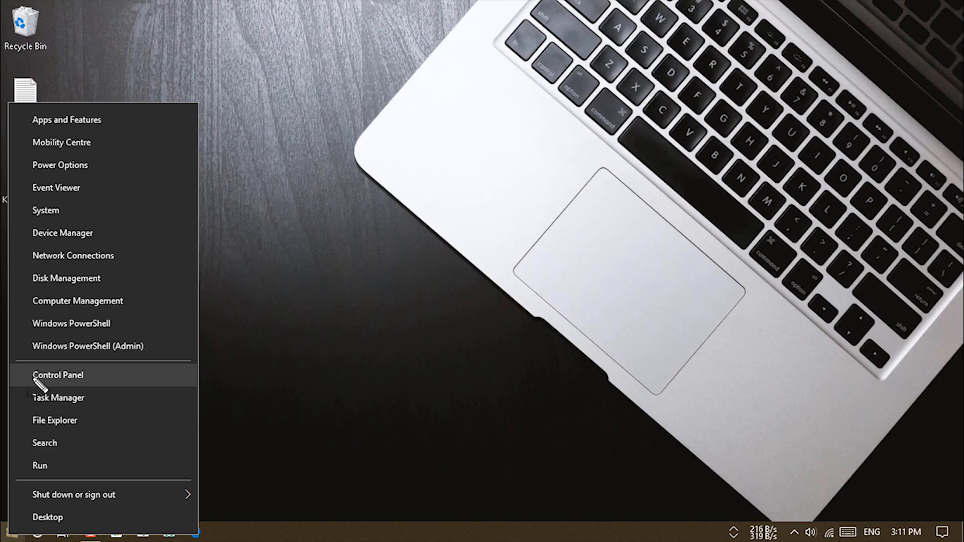
mouse_move(19, 366)
mouse_down()
mouse_move(78, 392)
mouse_move(127, 396)
mouse_move(112, 386)
mouse_up()
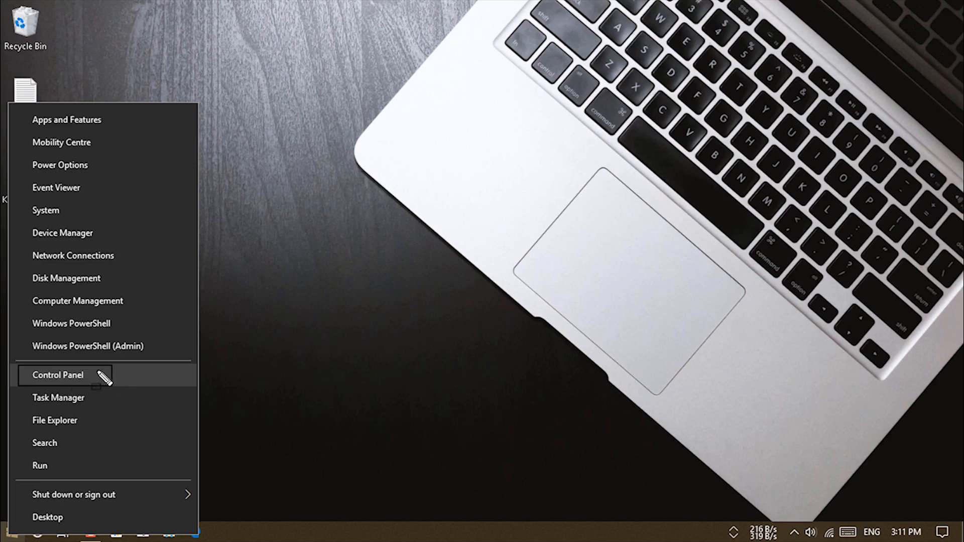
click(62, 377)
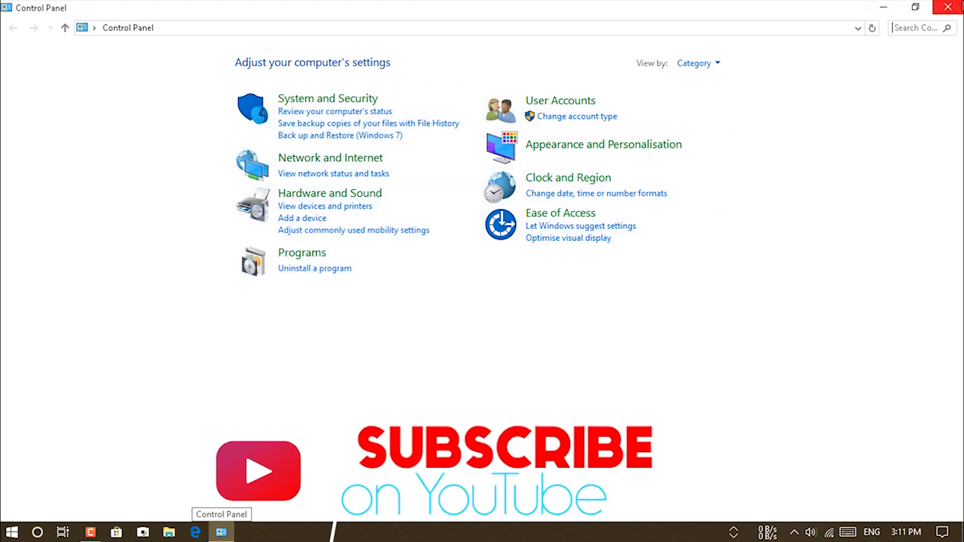
click(948, 7)
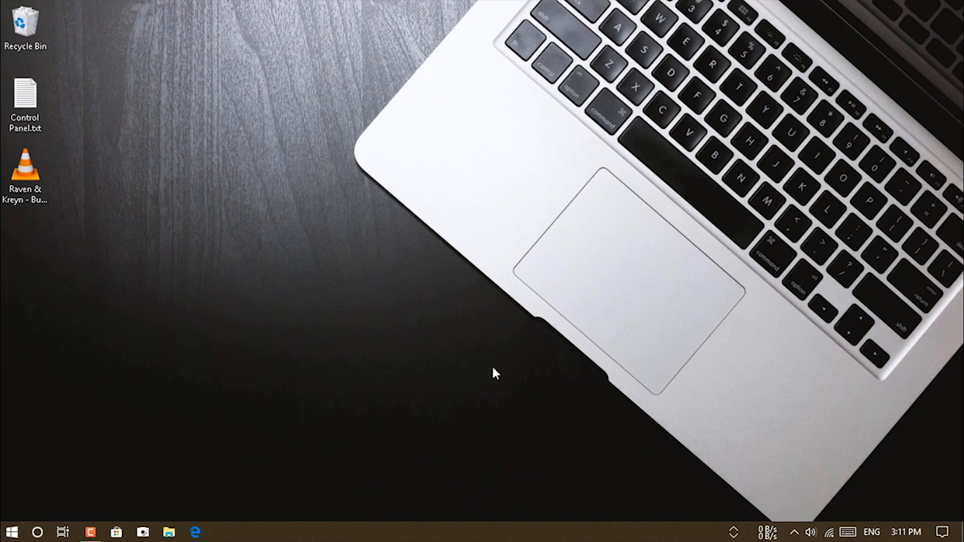
right_click(12, 532)
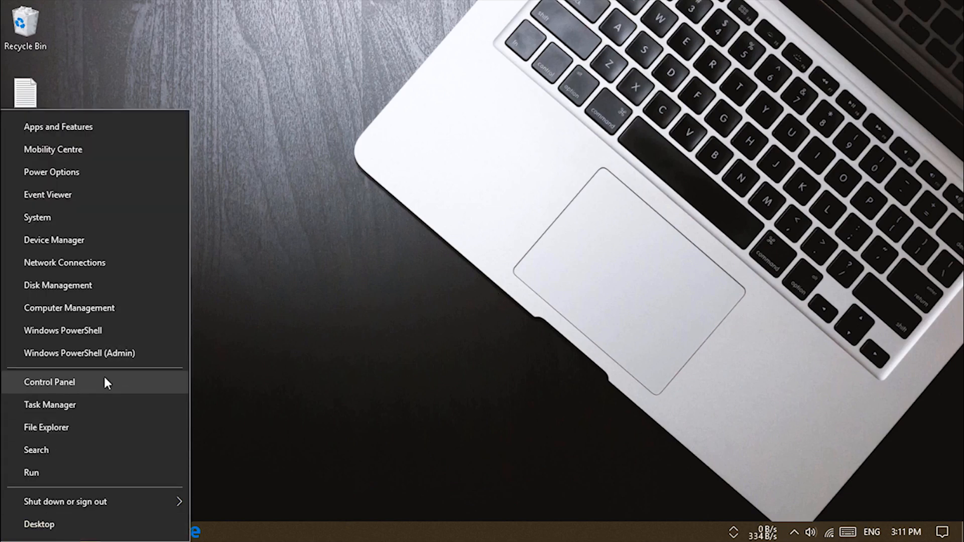
click(313, 302)
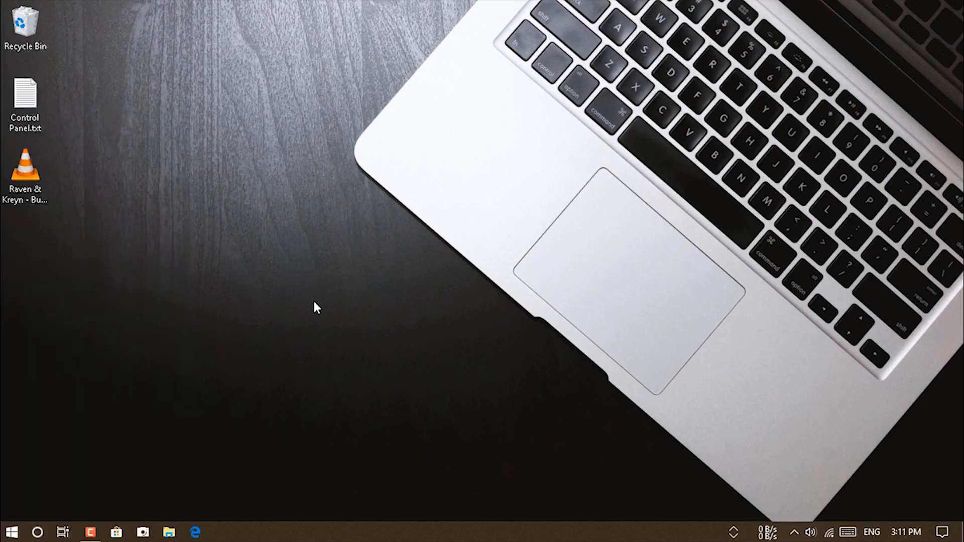